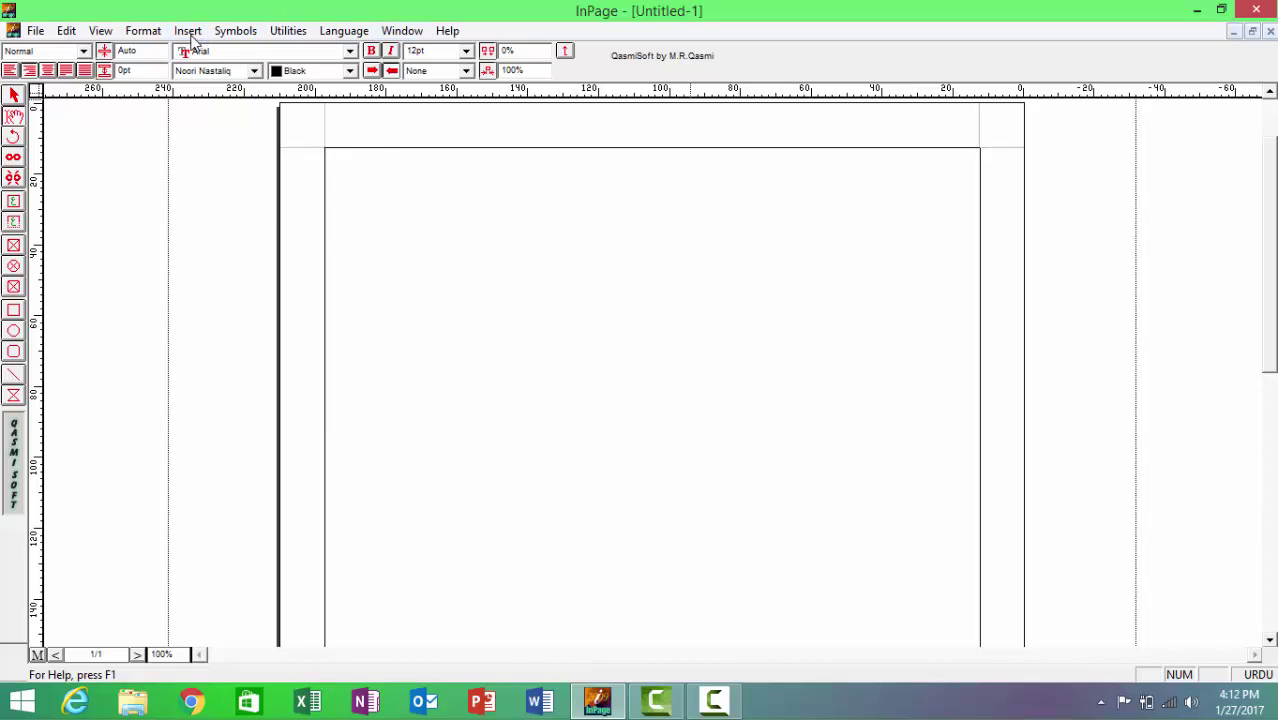
Insert a table with 4 rows and 4 columns on the page and slightly widen its rightmost column.
{"action": "left_click", "coordinate": [189, 32]}
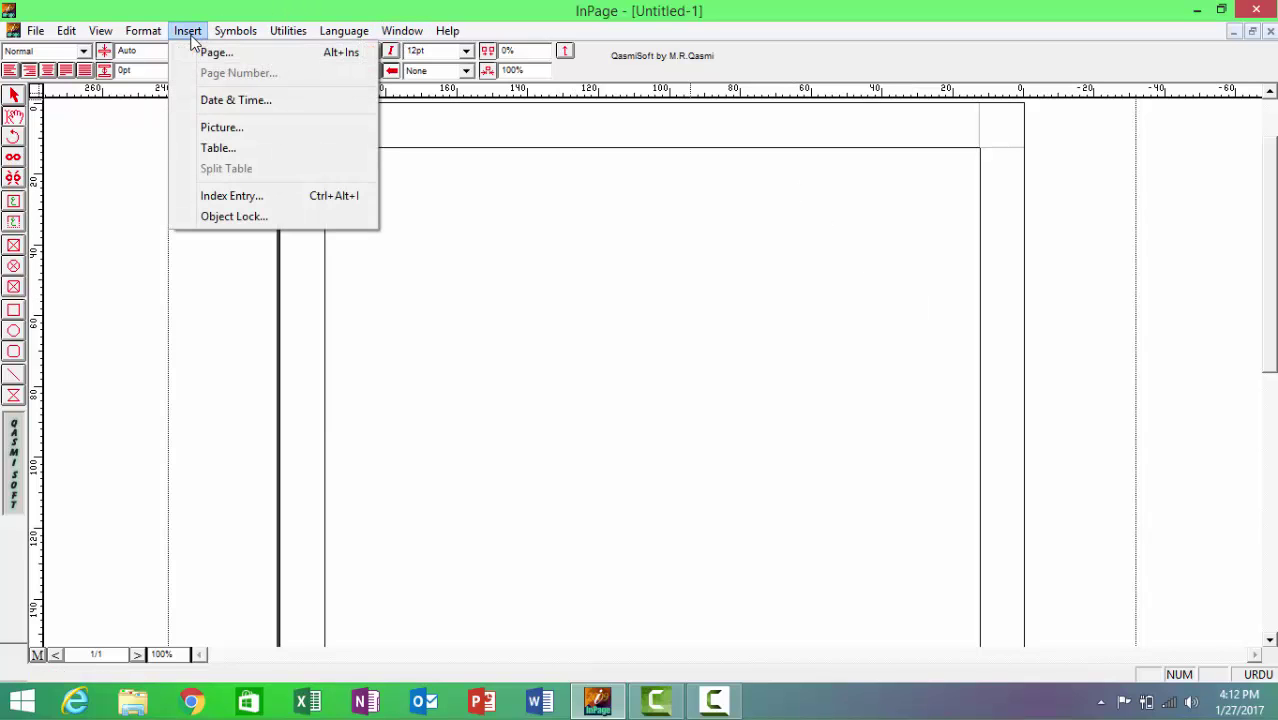
{"action": "left_click", "coordinate": [217, 148]}
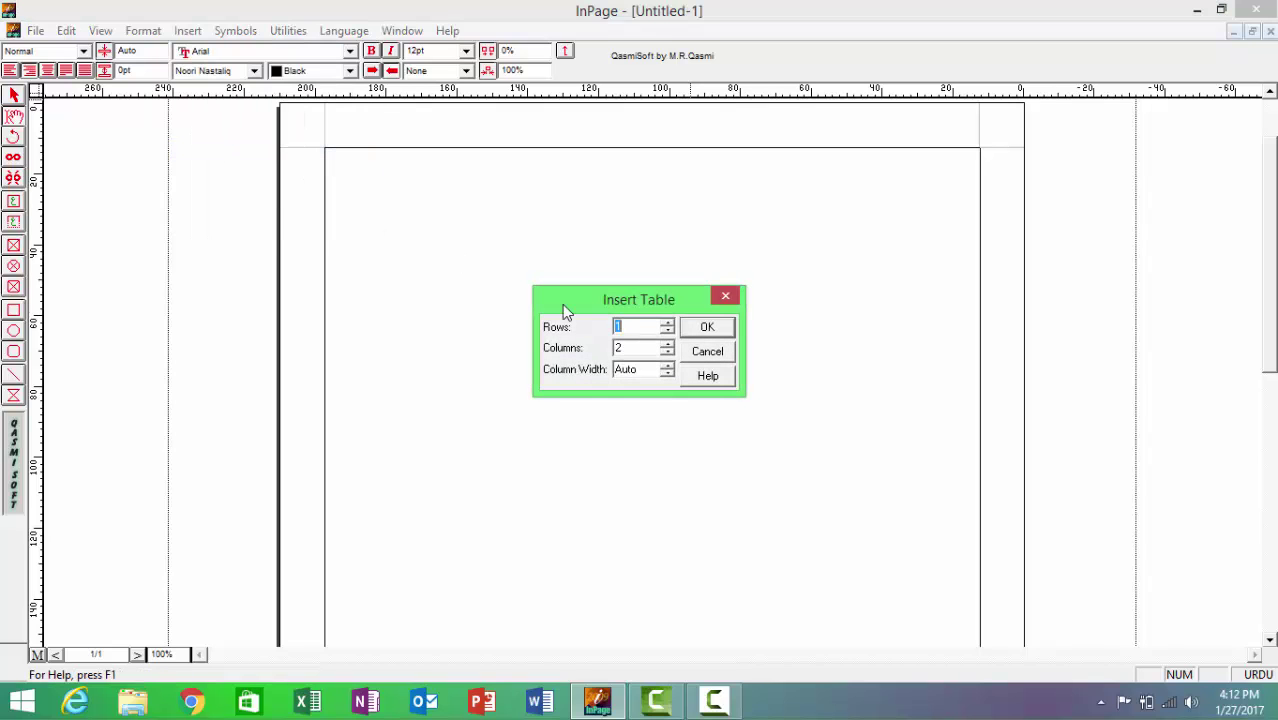
{"action": "left_click_drag", "start_coordinate": [562, 304], "coordinate": [455, 170]}
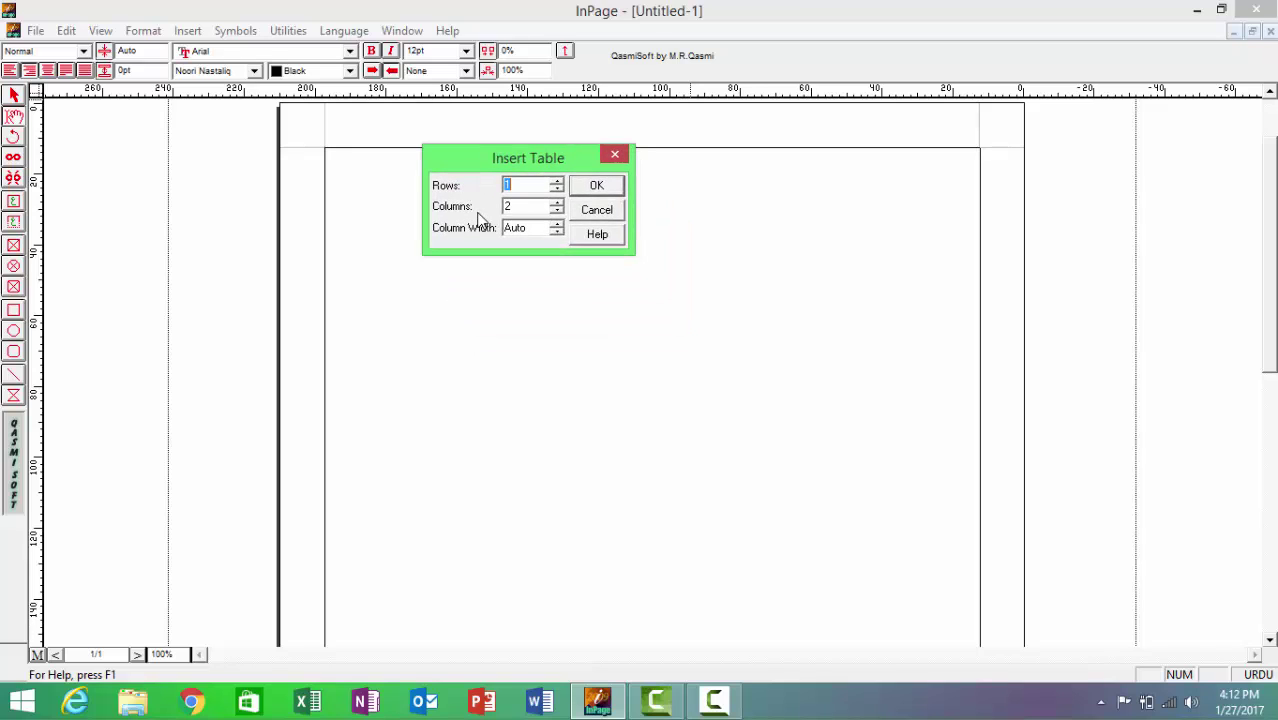
{"action": "left_click", "coordinate": [557, 183]}
{"action": "left_click", "coordinate": [557, 183]}
{"action": "left_click", "coordinate": [557, 183]}
{"action": "left_click", "coordinate": [557, 202]}
{"action": "left_click", "coordinate": [557, 202]}
{"action": "left_click", "coordinate": [596, 187]}
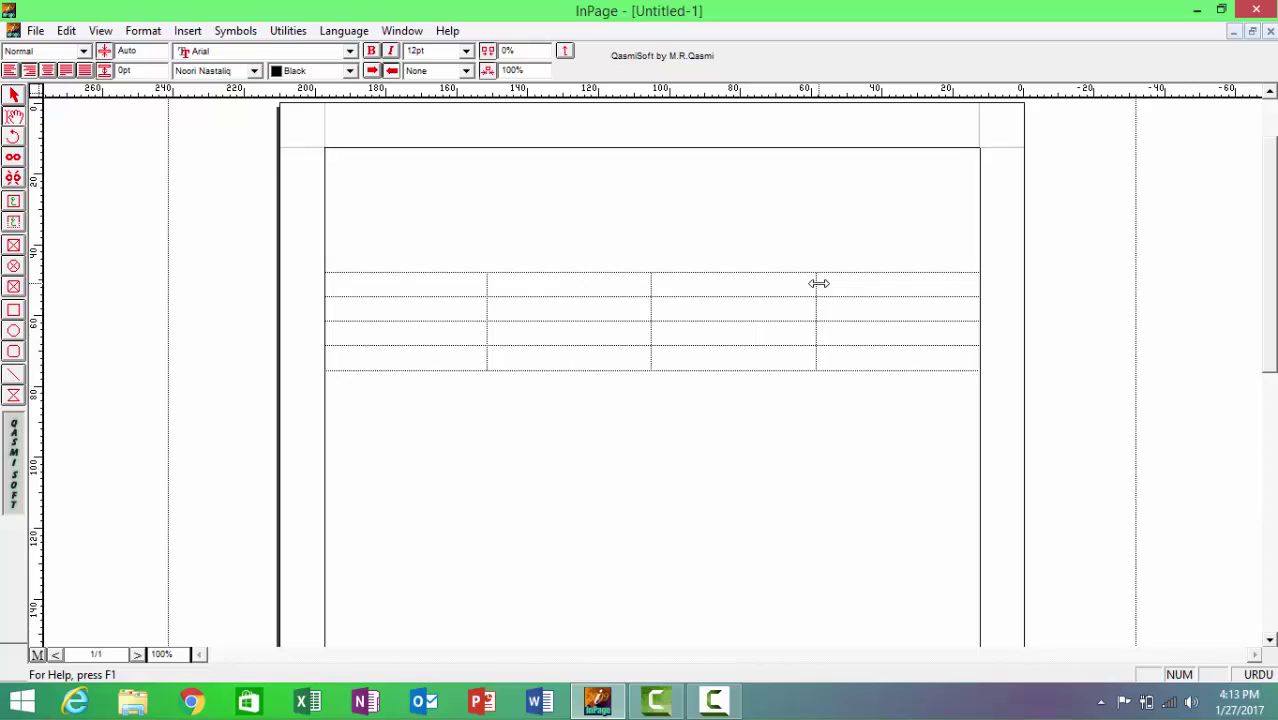
{"action": "mouse_move", "coordinate": [819, 284]}
{"action": "left_mouse_down"}
{"action": "mouse_move", "coordinate": [781, 274]}
{"action": "mouse_move", "coordinate": [816, 291]}
{"action": "mouse_move", "coordinate": [779, 289]}
{"action": "mouse_move", "coordinate": [811, 290]}
{"action": "left_mouse_up"}
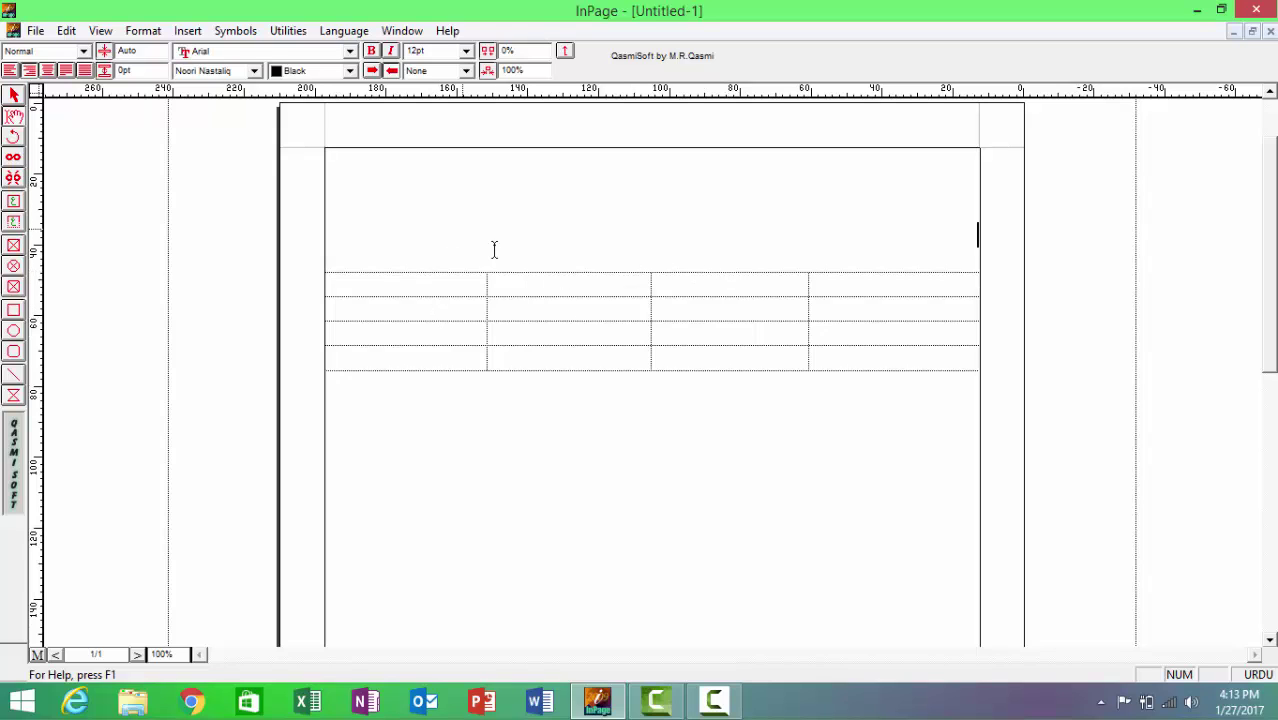
{"action": "left_click", "coordinate": [537, 298]}
{"action": "left_click", "coordinate": [548, 309]}
{"action": "left_click", "coordinate": [435, 283]}
{"action": "left_click", "coordinate": [514, 309]}
In the table format settings, set the fill color of the first row's second cell from the left to Red.
{"action": "left_click", "coordinate": [513, 283]}
{"action": "right_click", "coordinate": [521, 283]}
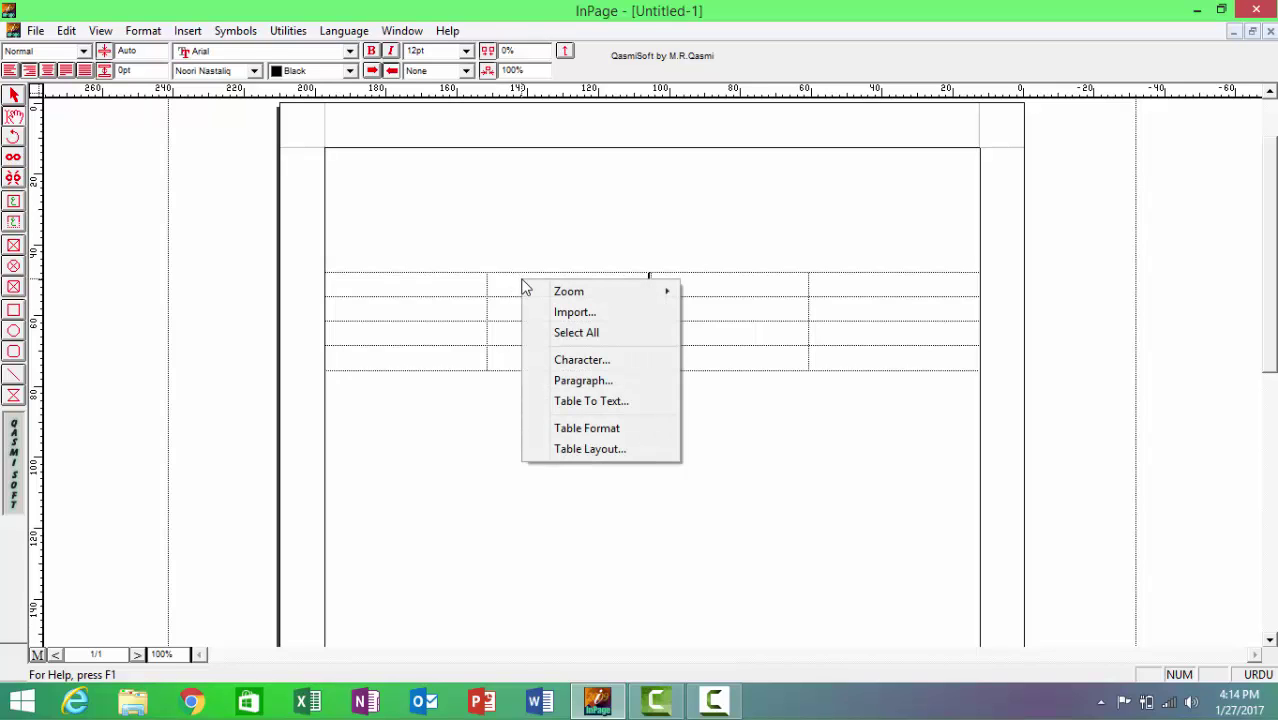
{"action": "left_click", "coordinate": [612, 402]}
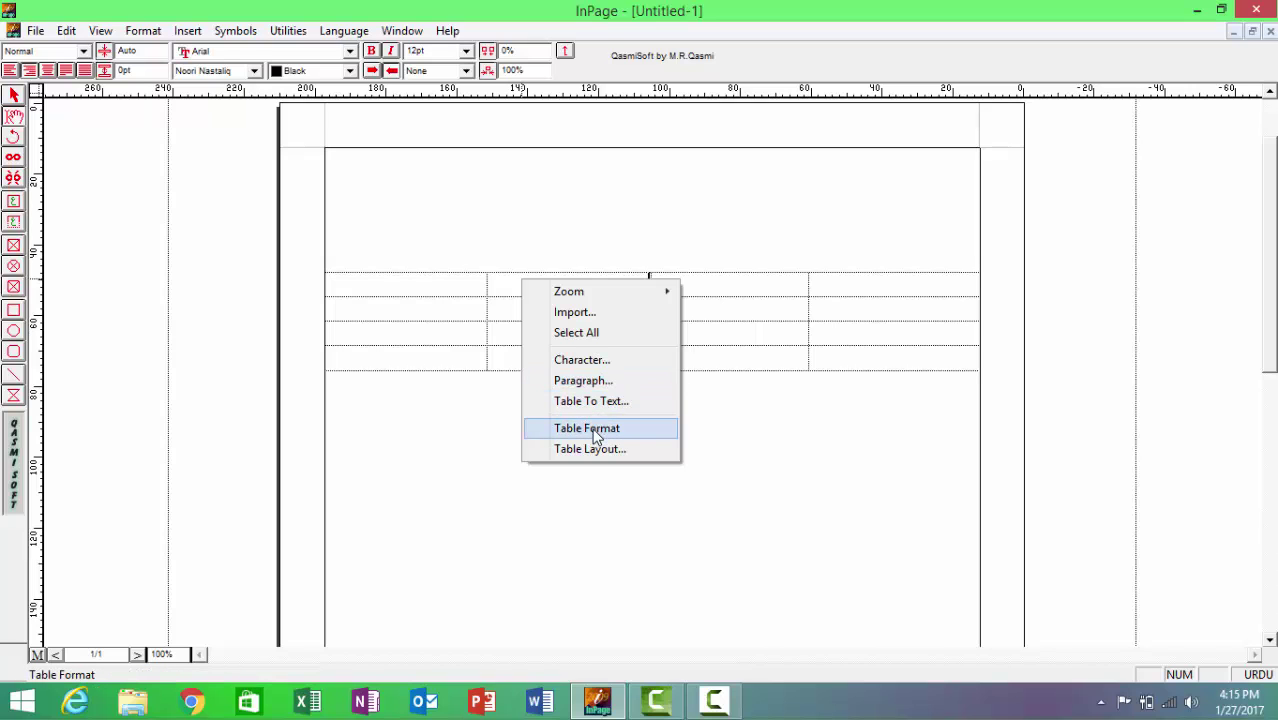
{"action": "left_click", "coordinate": [605, 429]}
{"action": "left_click_drag", "start_coordinate": [582, 271], "coordinate": [533, 176]}
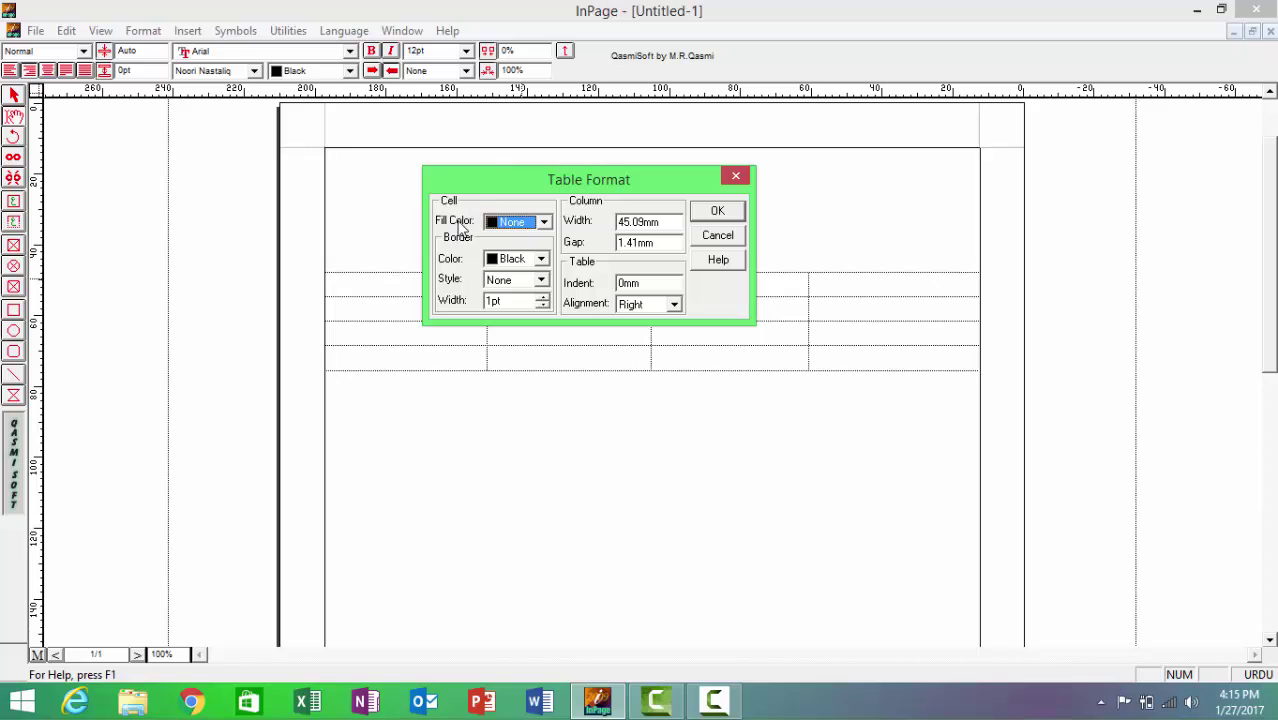
{"action": "left_click", "coordinate": [545, 222]}
{"action": "left_click", "coordinate": [545, 268]}
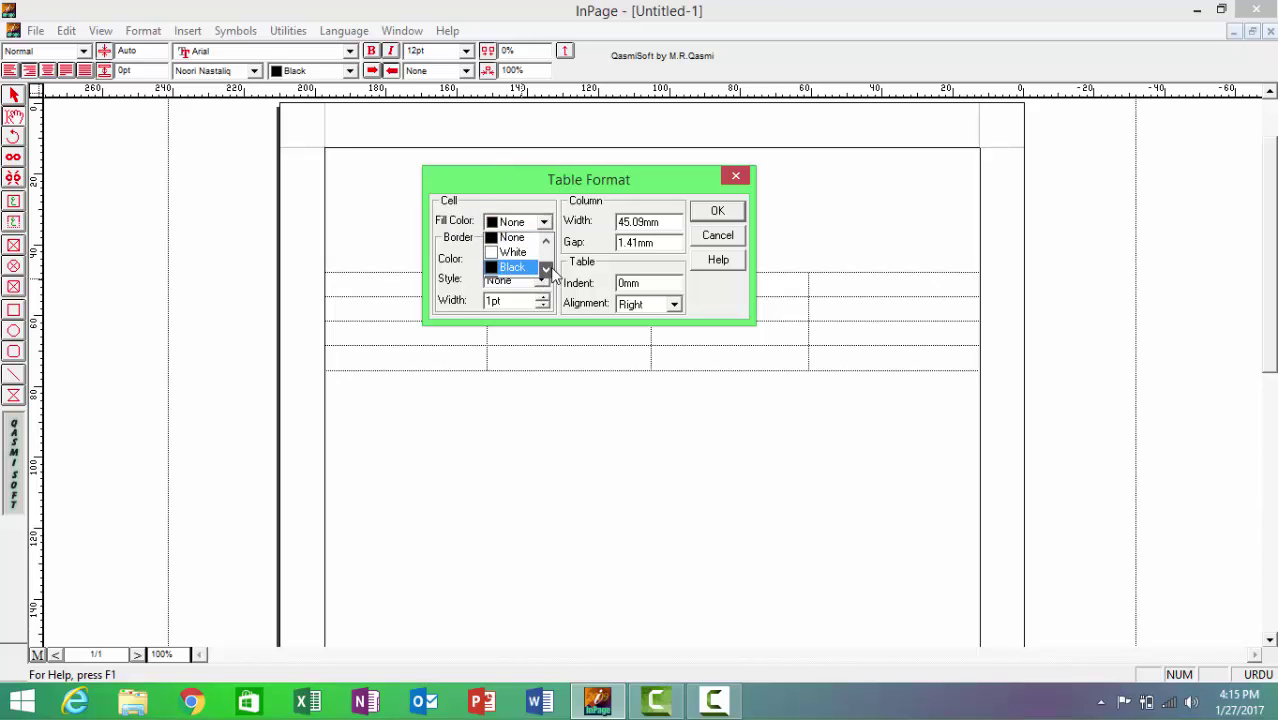
{"action": "left_click", "coordinate": [545, 268]}
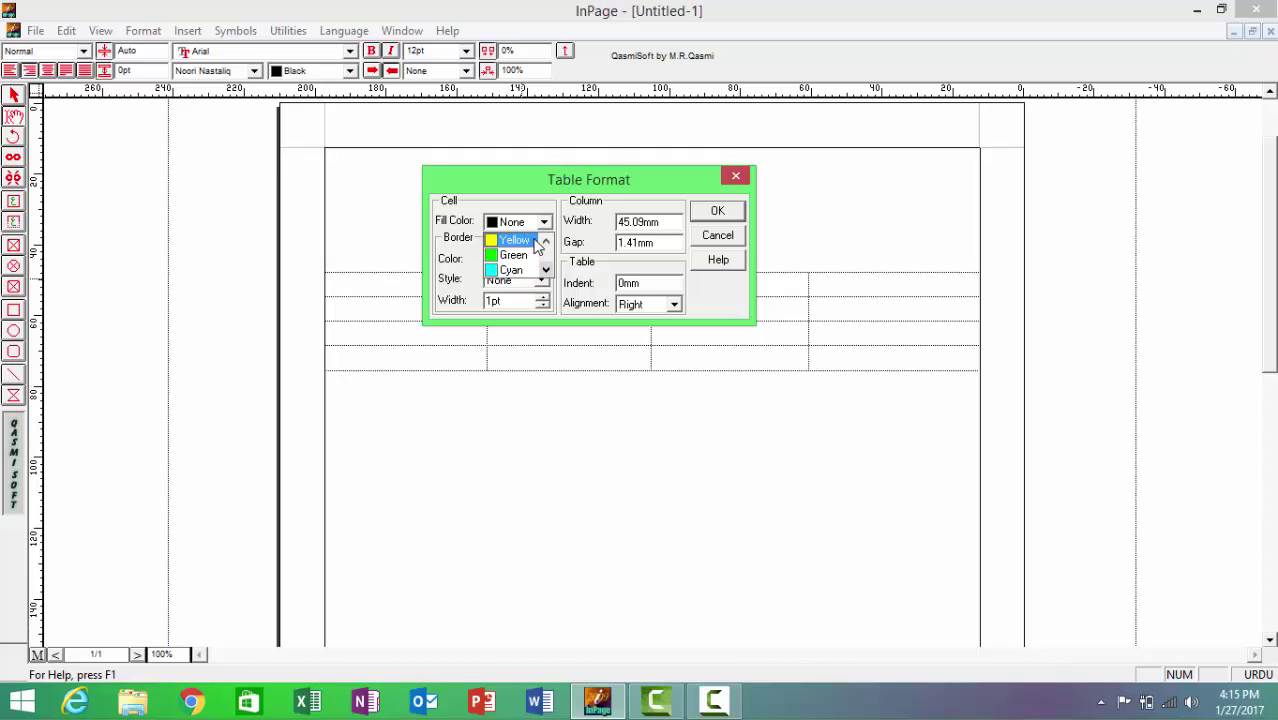
{"action": "left_click", "coordinate": [546, 241]}
{"action": "left_click", "coordinate": [546, 241]}
{"action": "left_click", "coordinate": [510, 240]}
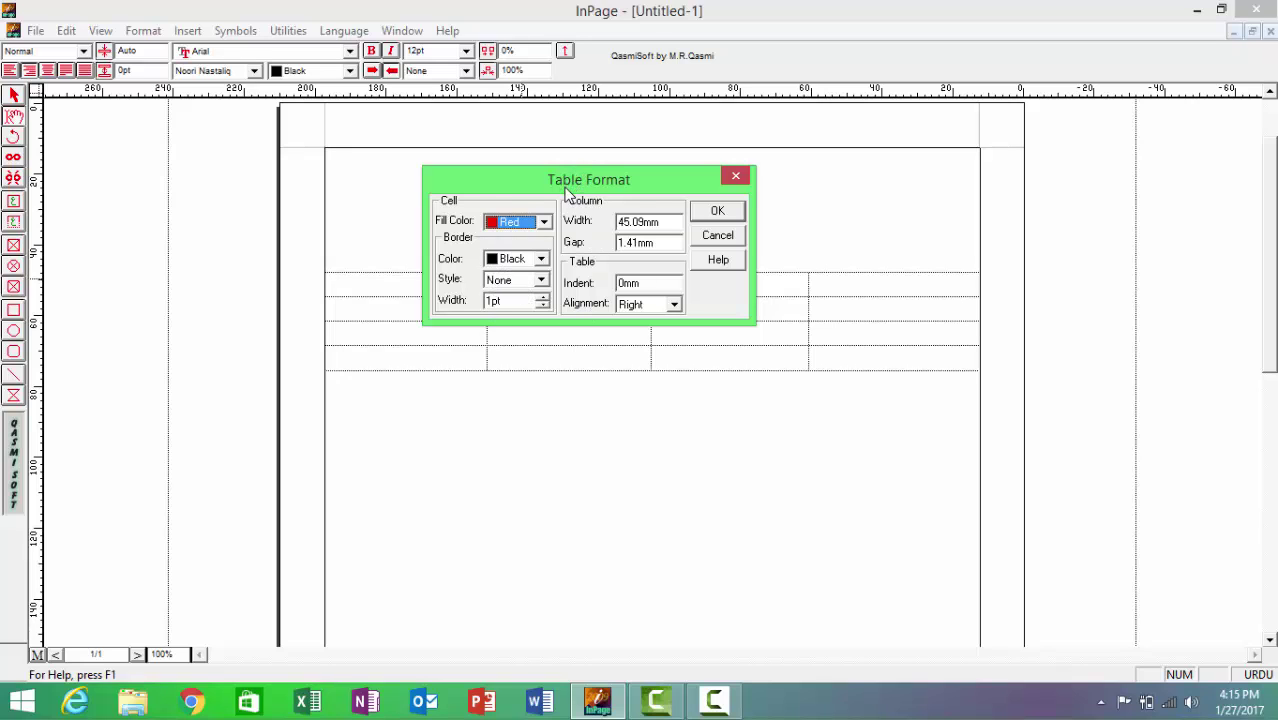
Give the same cell a black solid border 8pt wide and apply the table formatting.
{"action": "left_click_drag", "start_coordinate": [557, 181], "coordinate": [522, 139]}
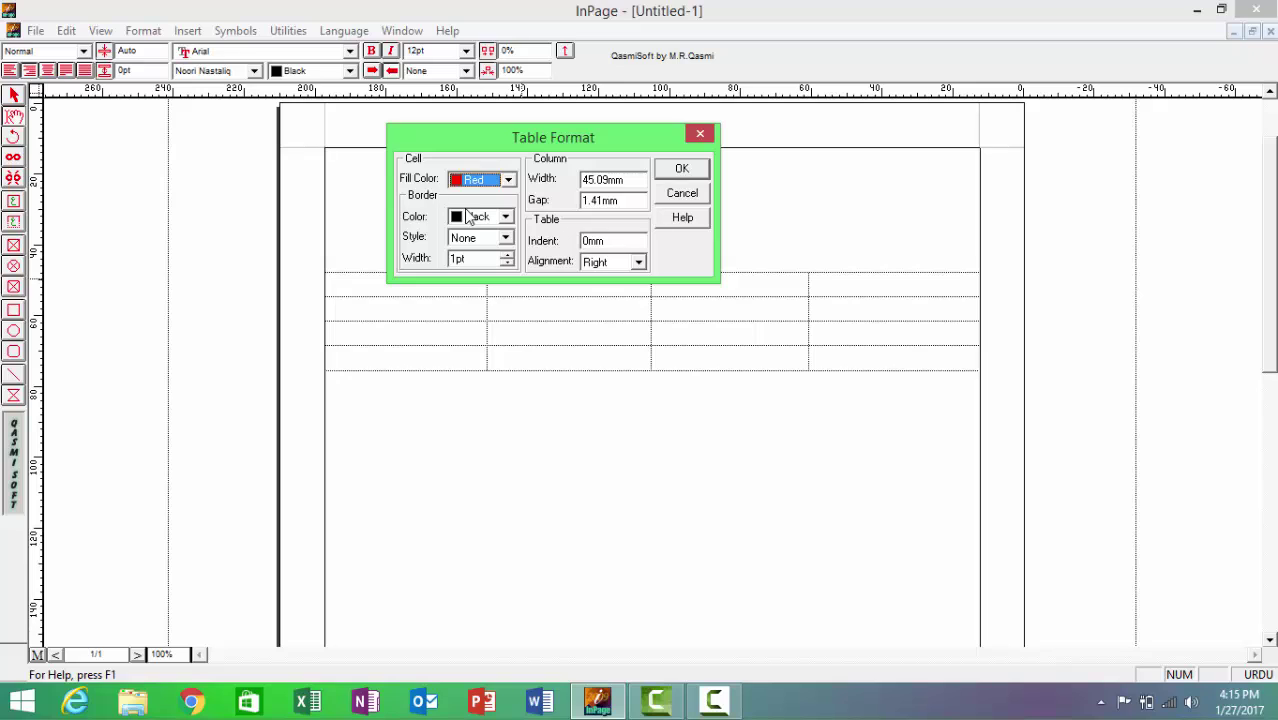
{"action": "left_click", "coordinate": [507, 255]}
{"action": "left_click", "coordinate": [507, 255]}
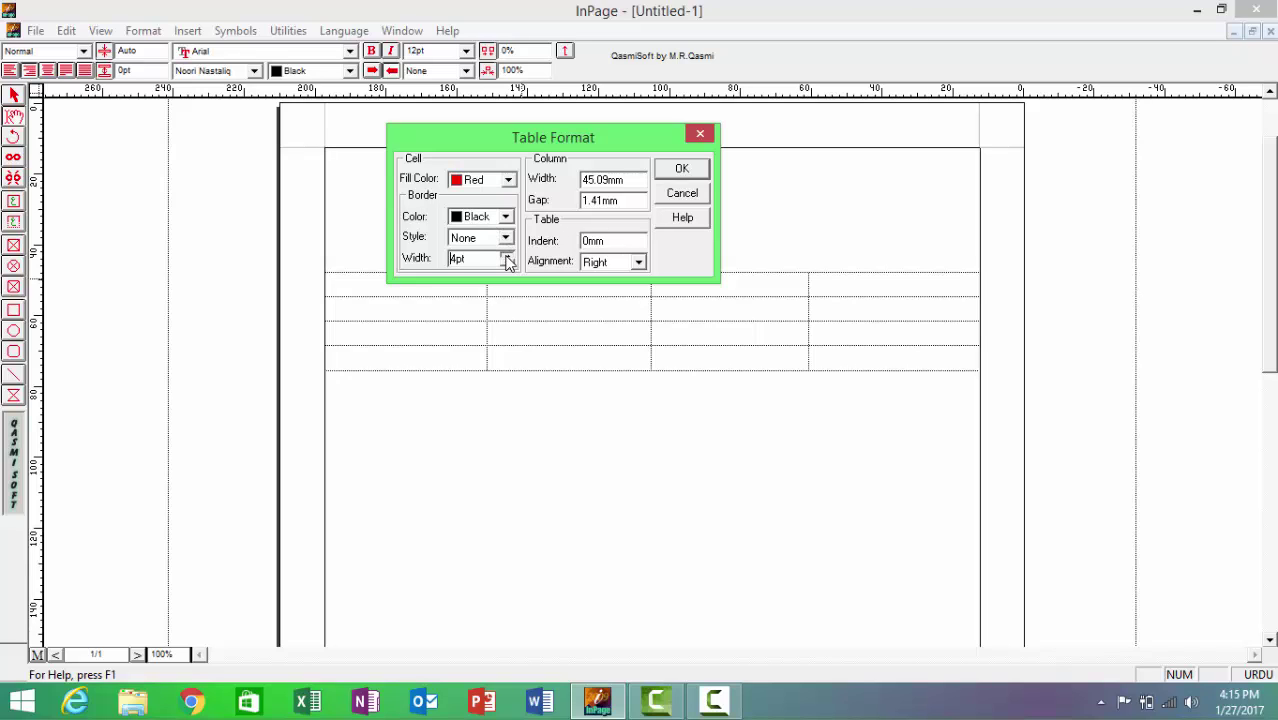
{"action": "left_click", "coordinate": [507, 255]}
{"action": "left_click", "coordinate": [507, 255]}
{"action": "left_click", "coordinate": [507, 255]}
{"action": "left_click", "coordinate": [507, 255]}
{"action": "left_click", "coordinate": [506, 238]}
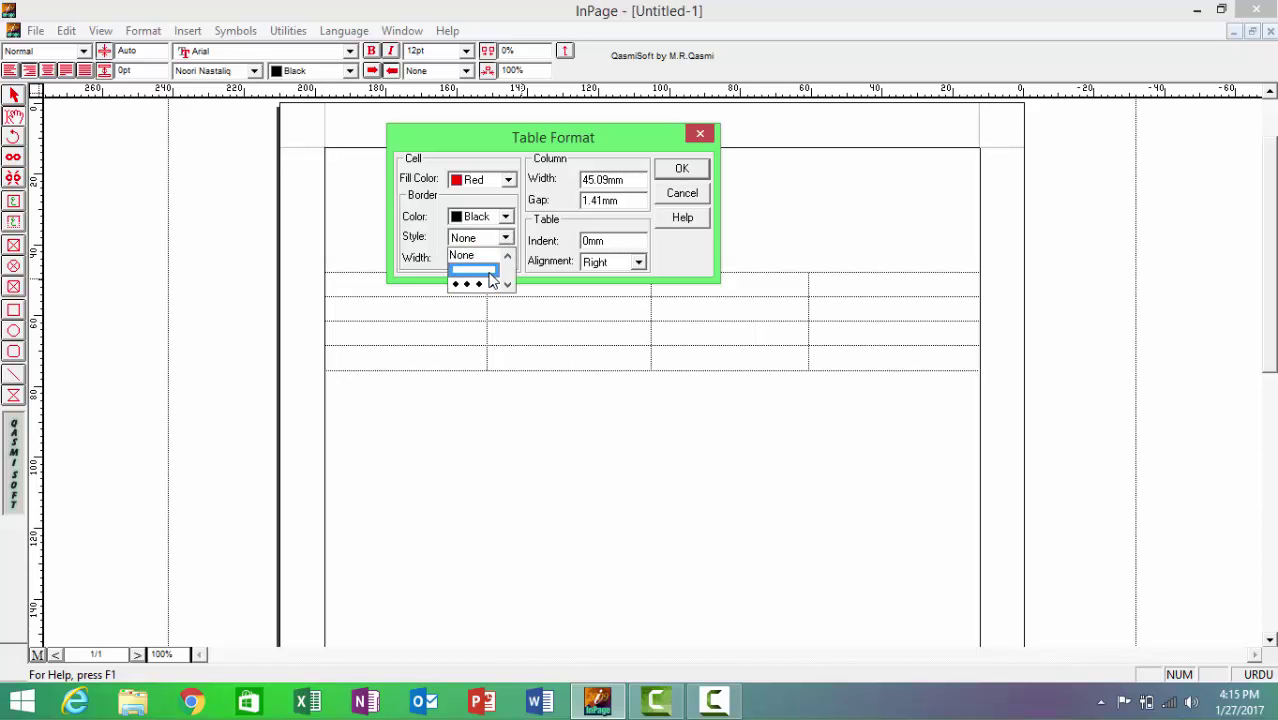
{"action": "left_click", "coordinate": [490, 280]}
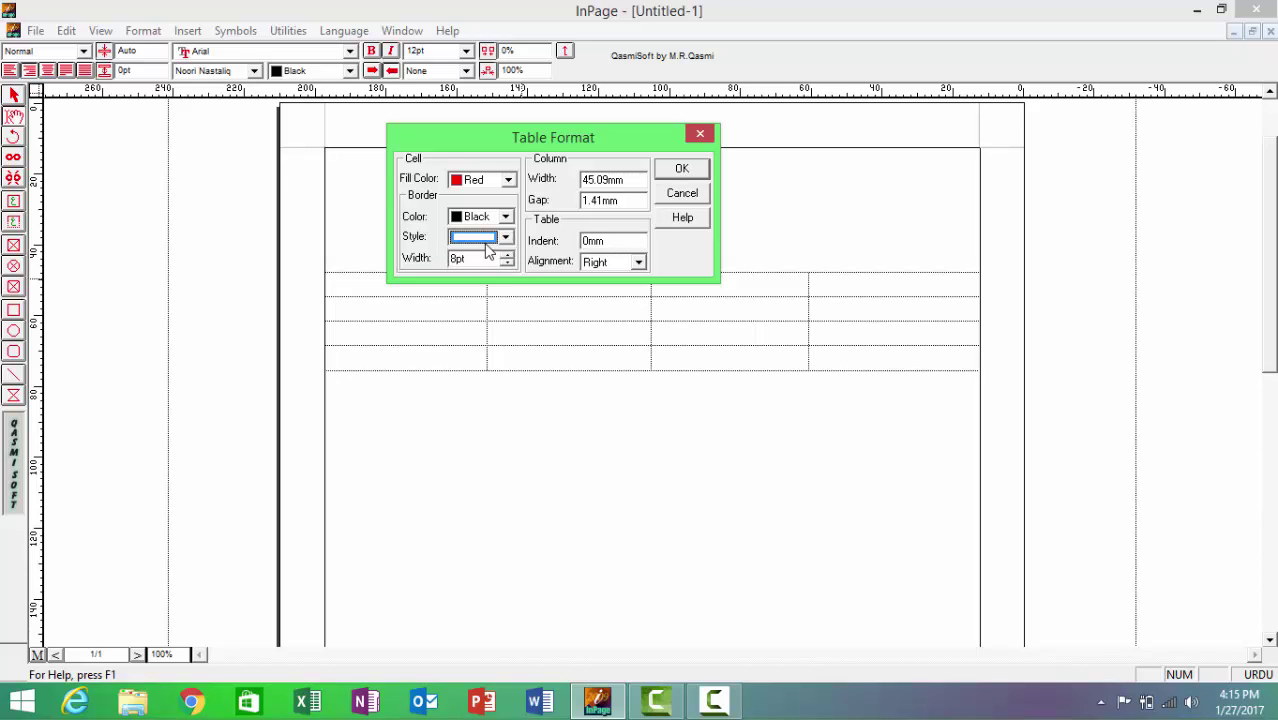
{"action": "left_click", "coordinate": [682, 168]}
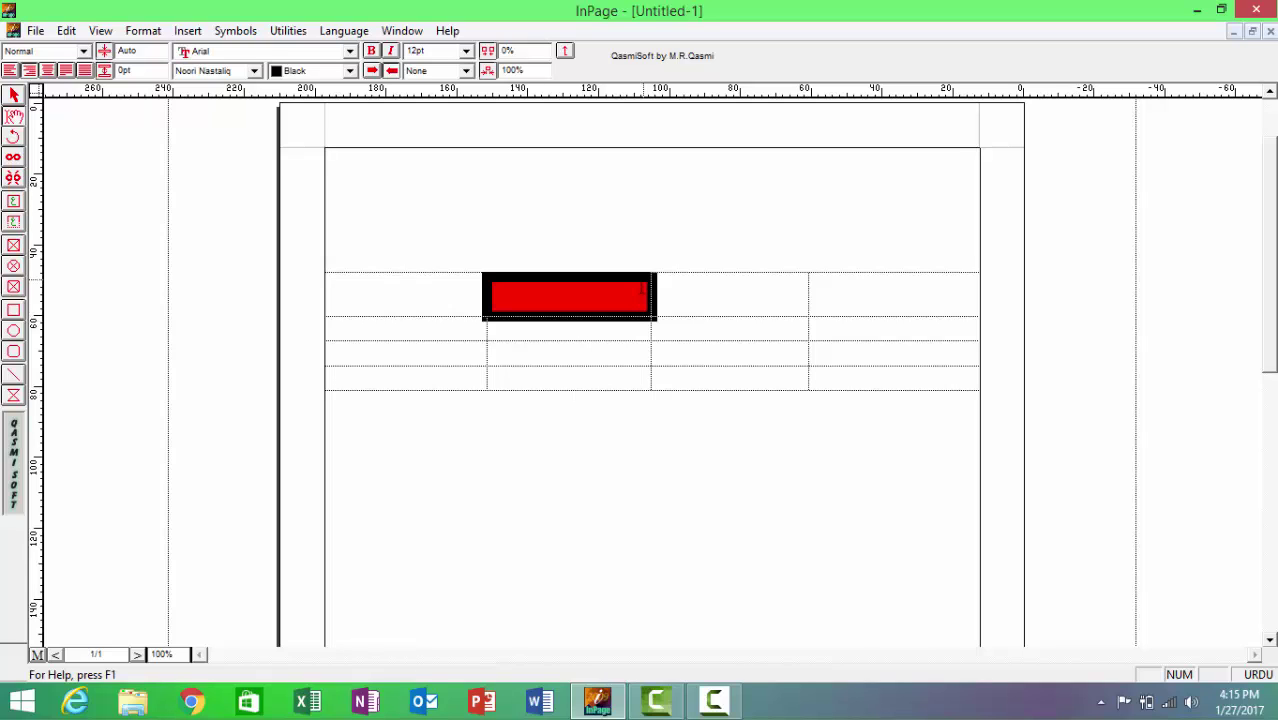
Use the table layout settings to insert a new row before the table's first row.
{"action": "left_click", "coordinate": [685, 299]}
{"action": "right_click", "coordinate": [685, 299]}
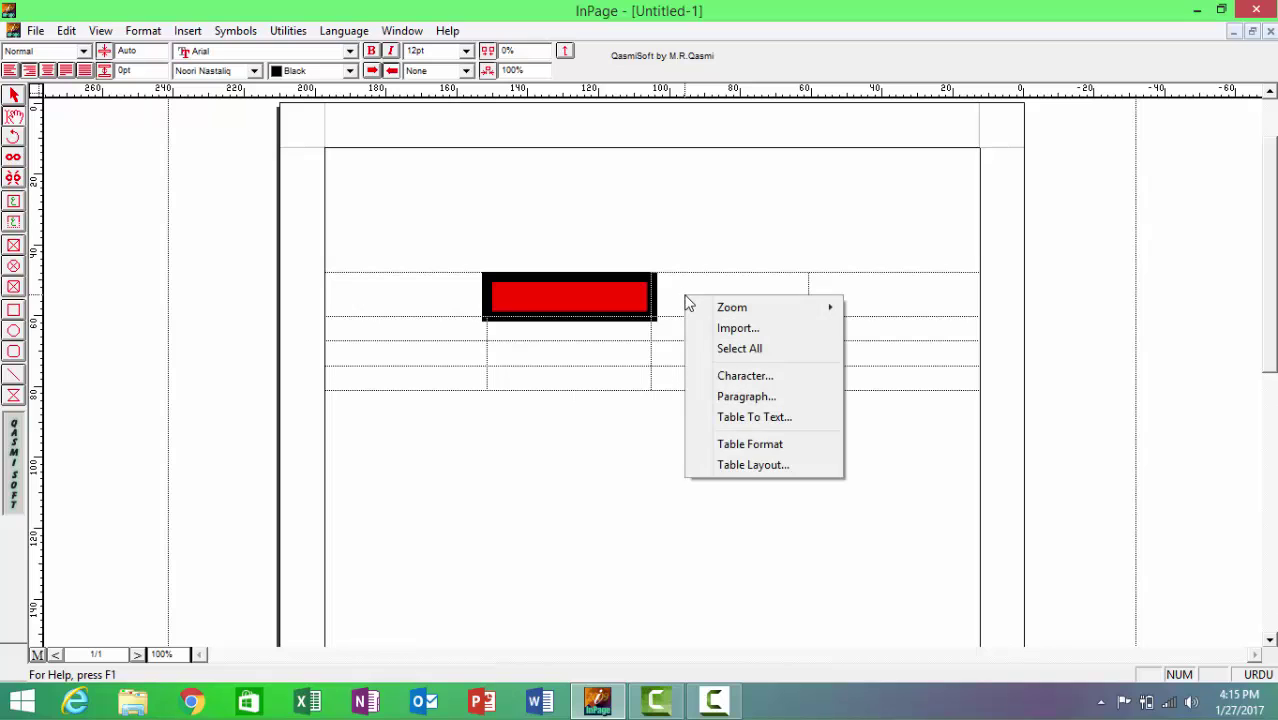
{"action": "left_click", "coordinate": [752, 465]}
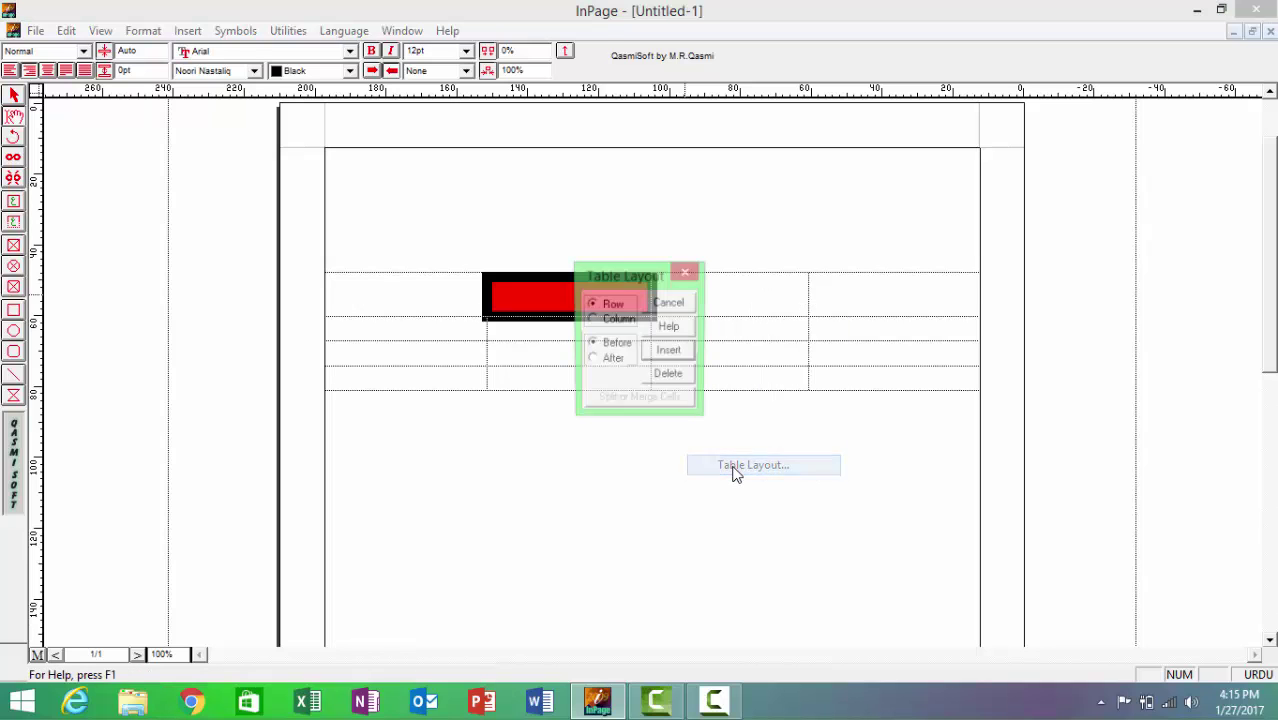
{"action": "left_click_drag", "start_coordinate": [628, 255], "coordinate": [588, 171]}
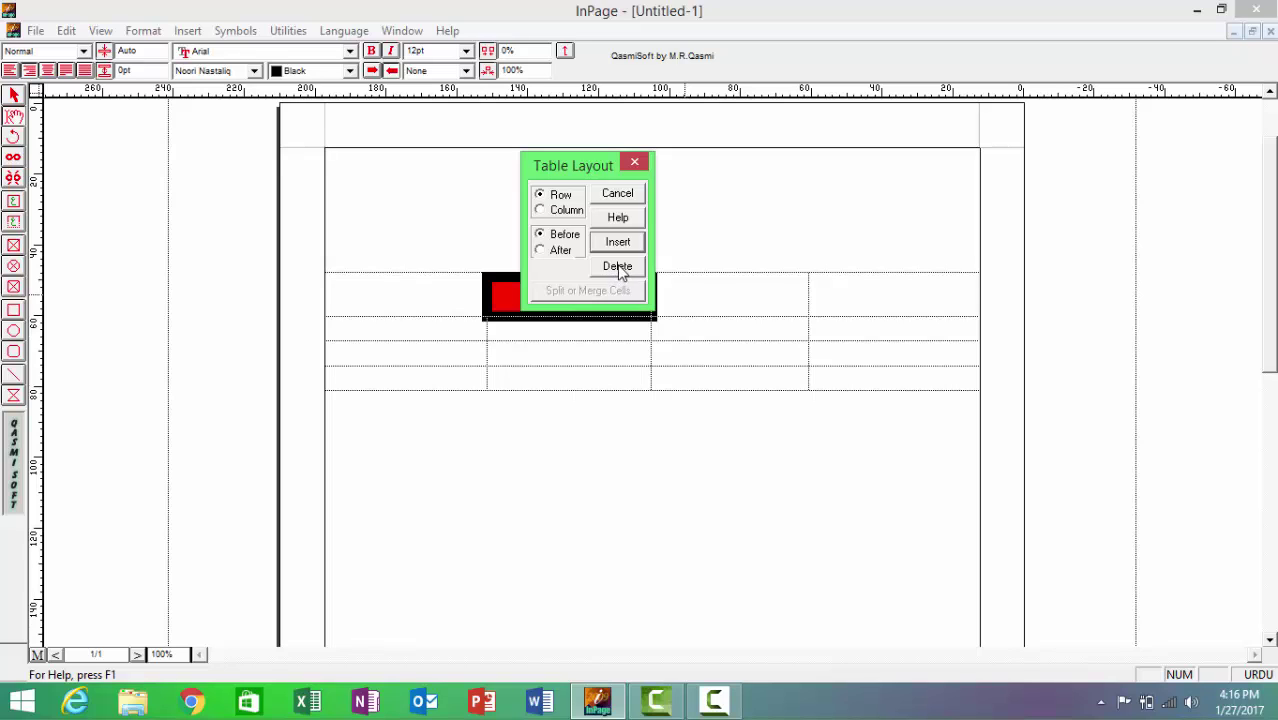
{"action": "left_click", "coordinate": [541, 196]}
{"action": "left_click", "coordinate": [612, 243]}
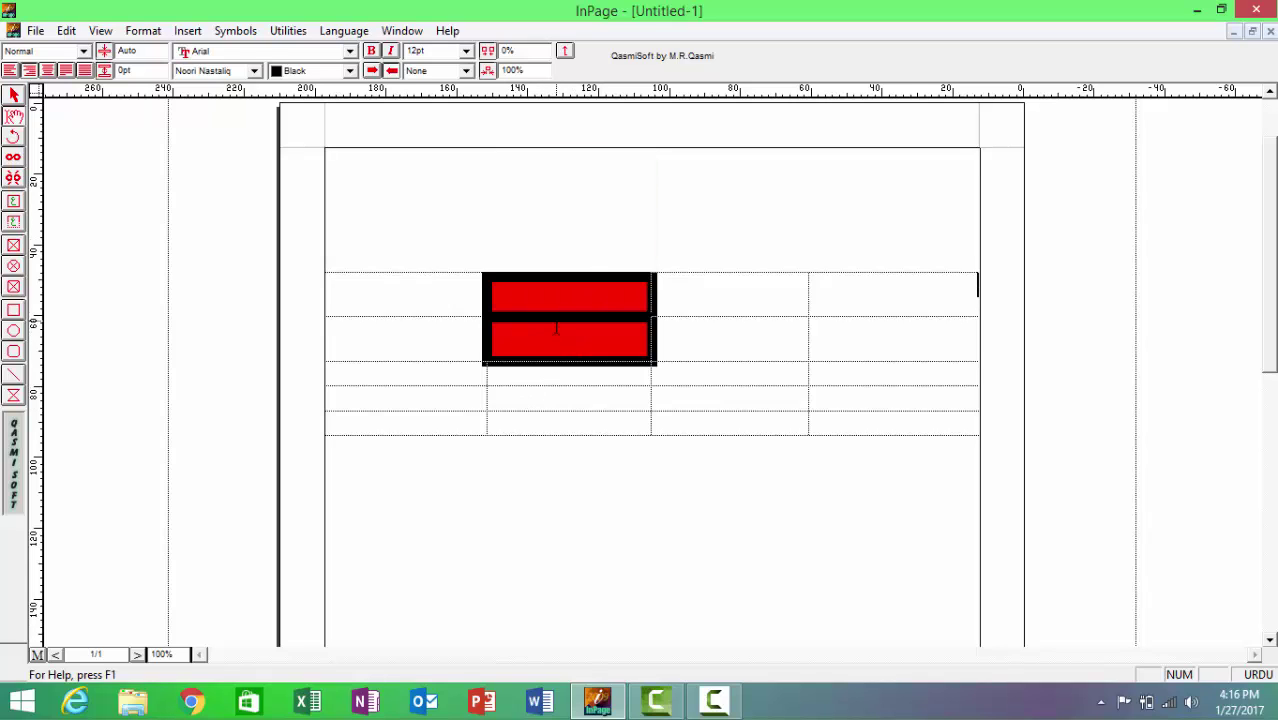
{"action": "left_click", "coordinate": [624, 396]}
Switch to the master page and draw a text box about 26 mm wide near the top center, just inside the margin.
{"action": "left_click", "coordinate": [37, 654]}
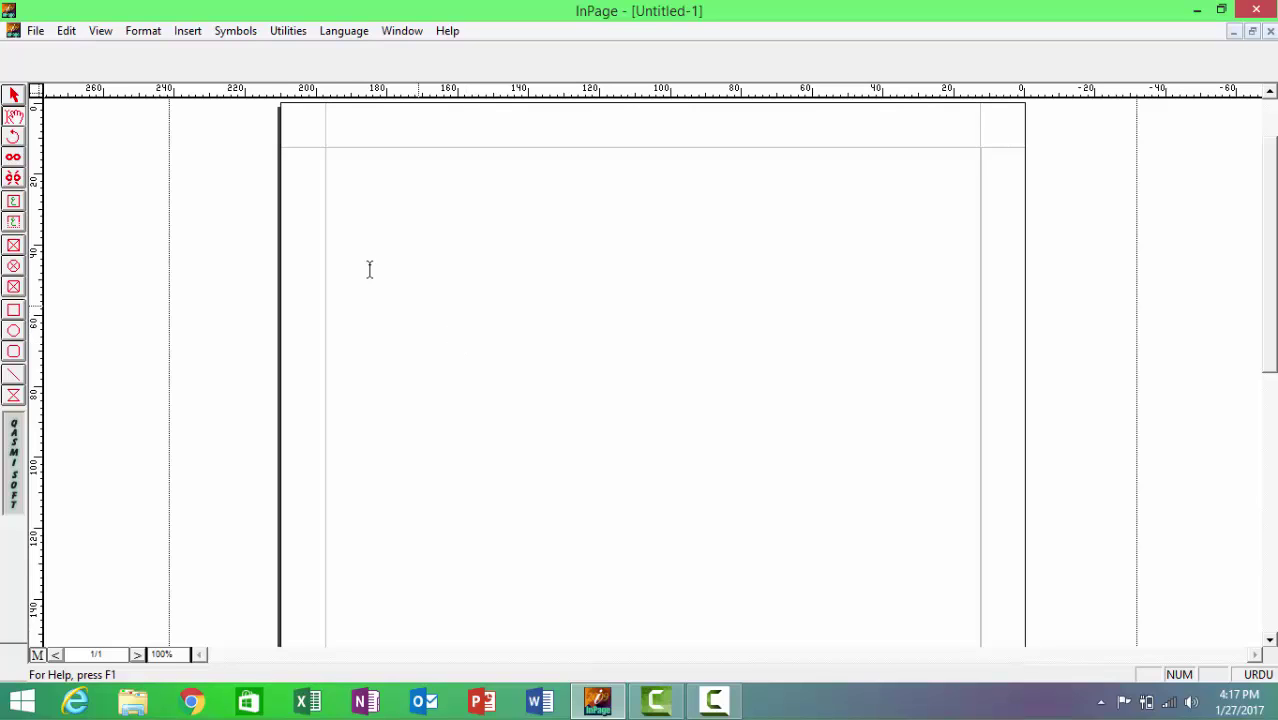
{"action": "left_click", "coordinate": [14, 224]}
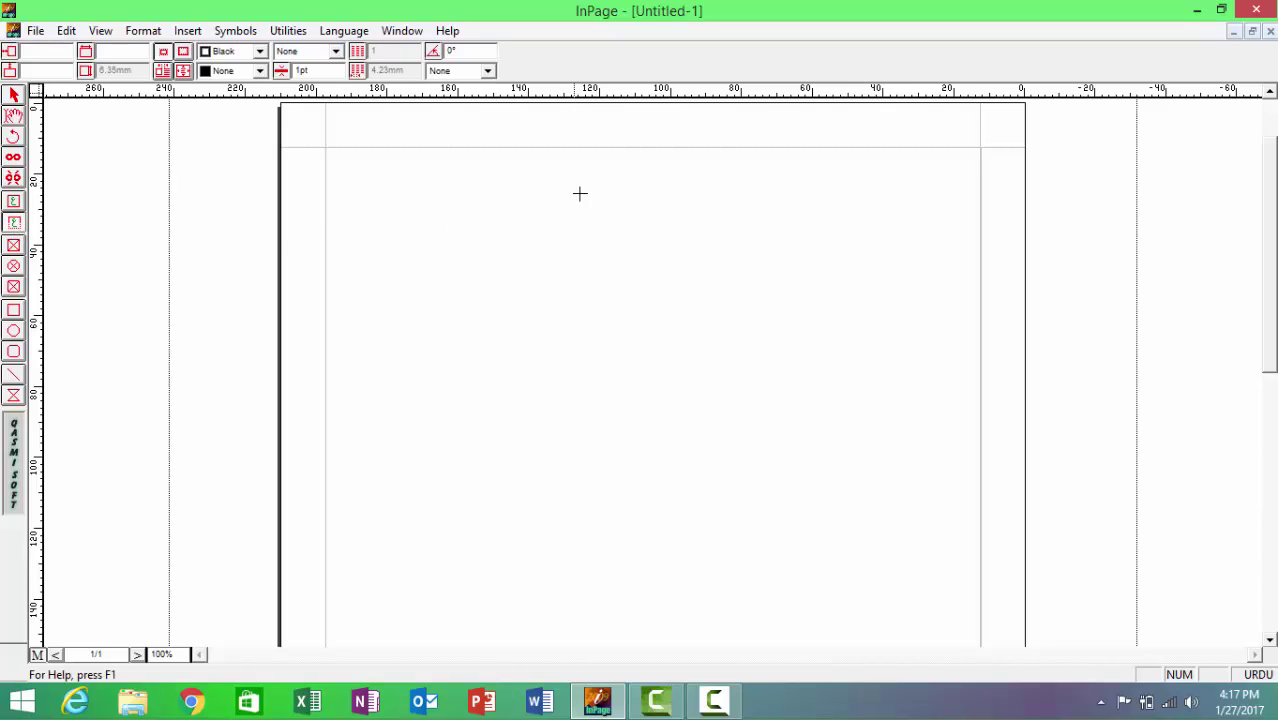
{"action": "left_click_drag", "start_coordinate": [633, 156], "coordinate": [721, 200]}
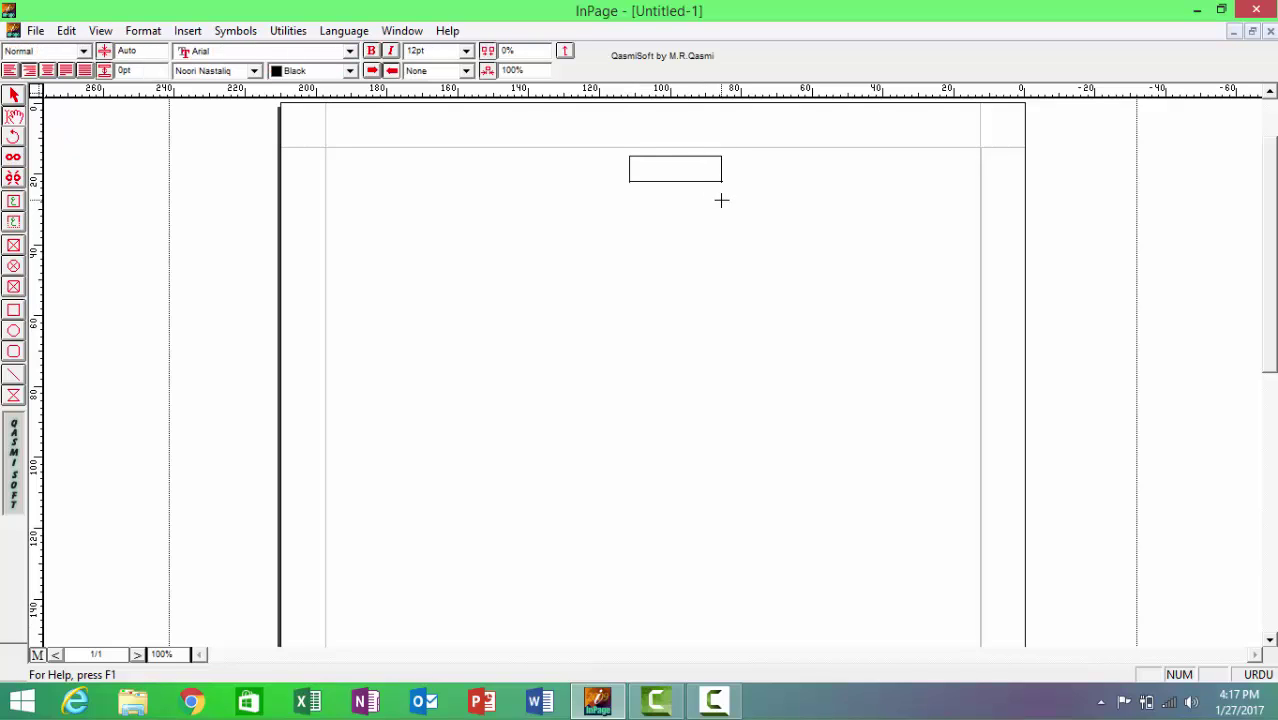
Set the font size to 24pt and enter the heading "طاہر کمپیوٹرز" in the master page's text box.
{"action": "left_click", "coordinate": [466, 50]}
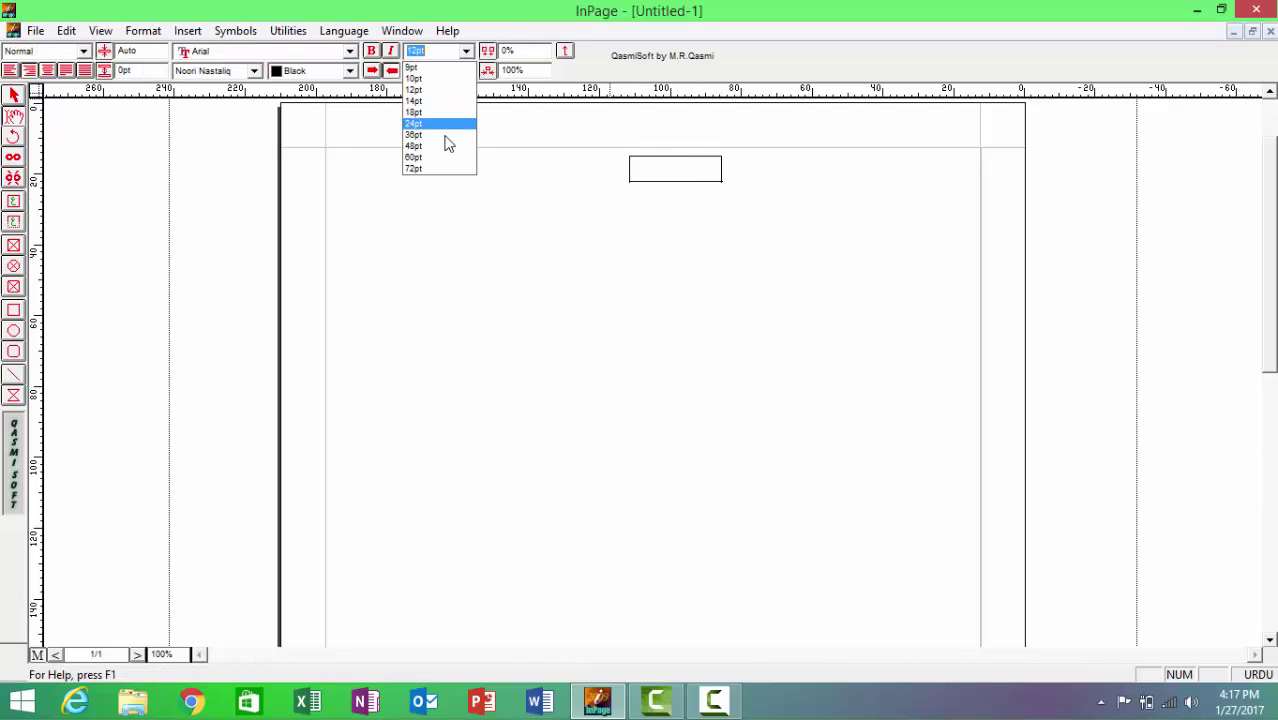
{"action": "left_click", "coordinate": [447, 137]}
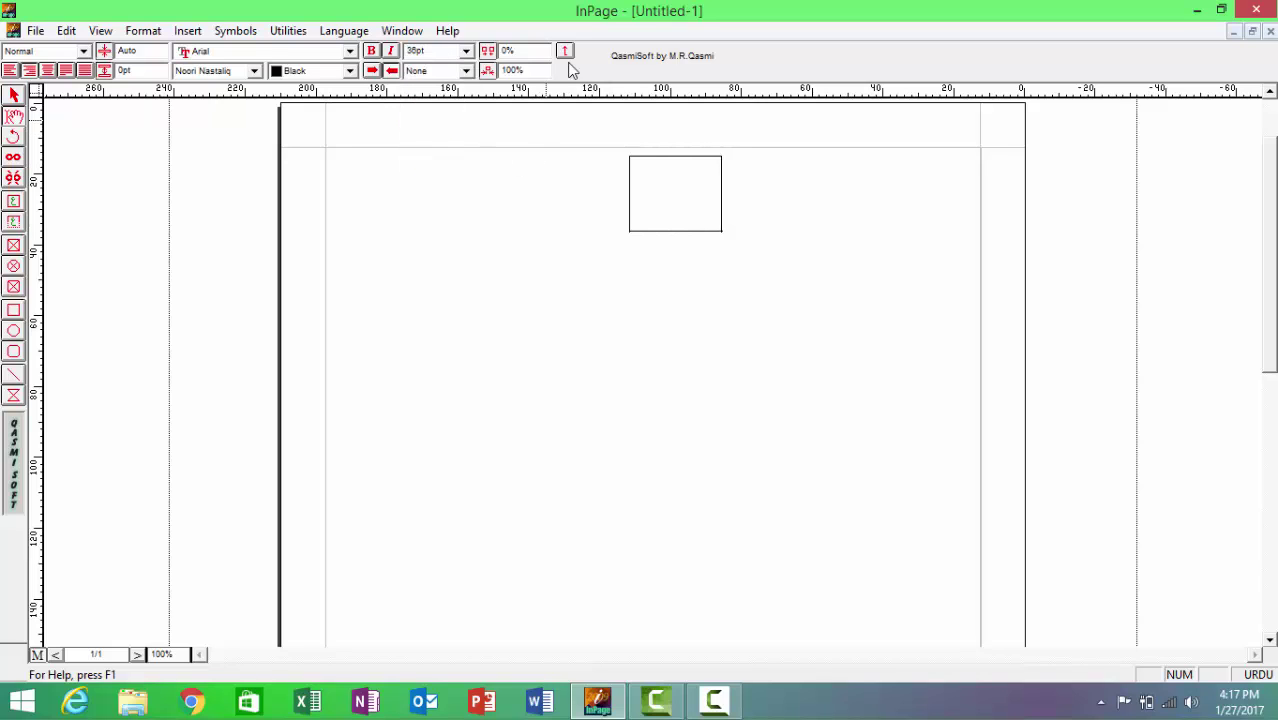
{"action": "left_click", "coordinate": [465, 55]}
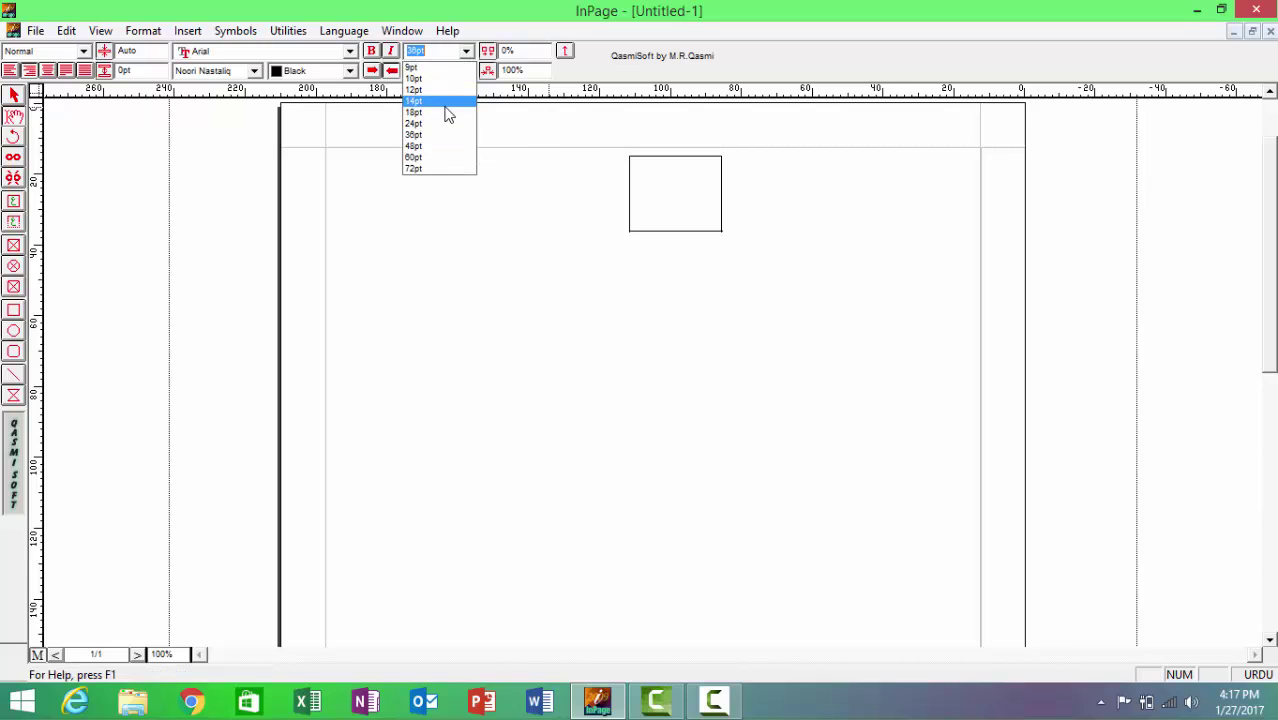
{"action": "left_click", "coordinate": [440, 124]}
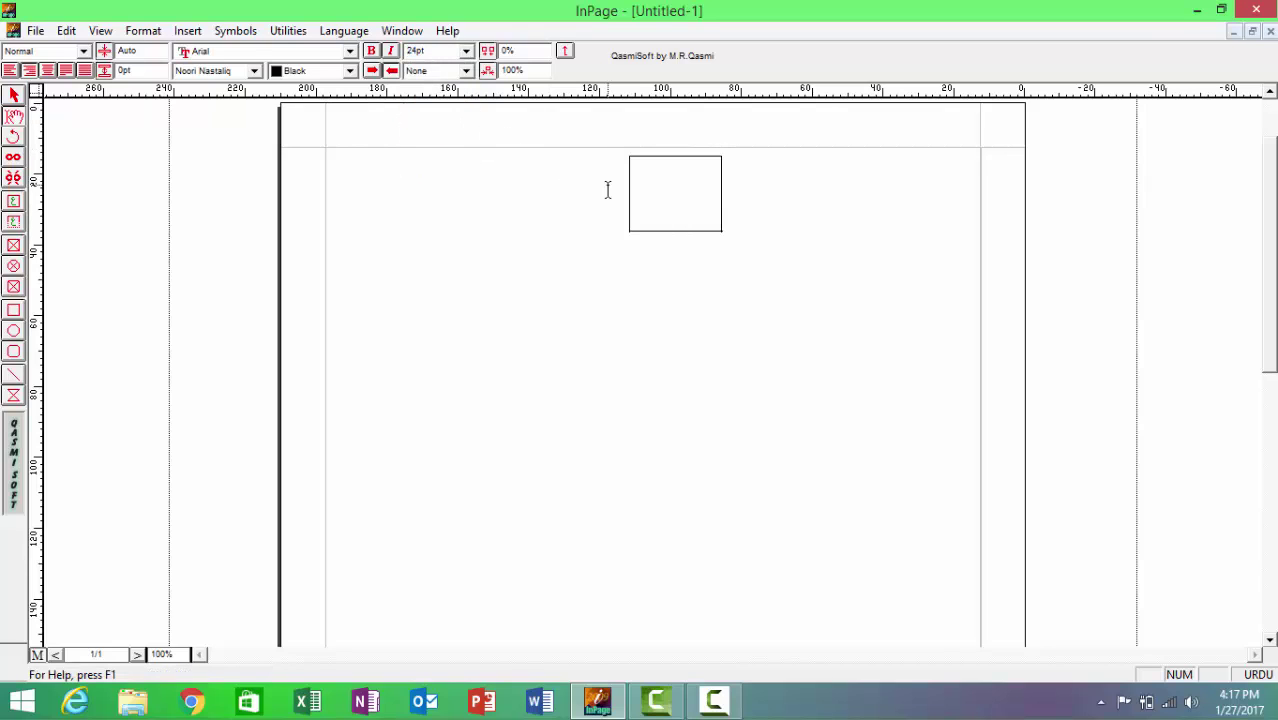
{"action": "type", "text": "طاہر کمپیوٹرز"}
Insert a page number in a text box about 16 mm wide at the master page's top-left margin corner, and return to the document page.
{"action": "left_click", "coordinate": [14, 223]}
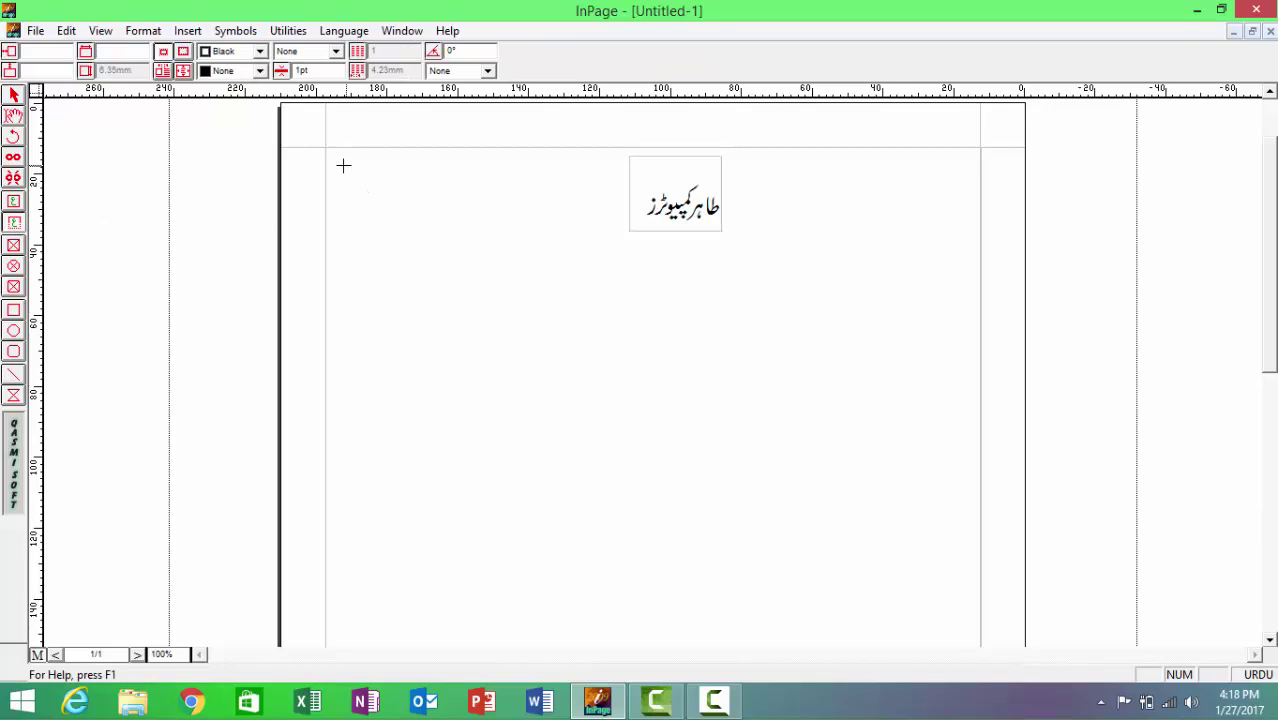
{"action": "left_click_drag", "start_coordinate": [337, 157], "coordinate": [394, 180]}
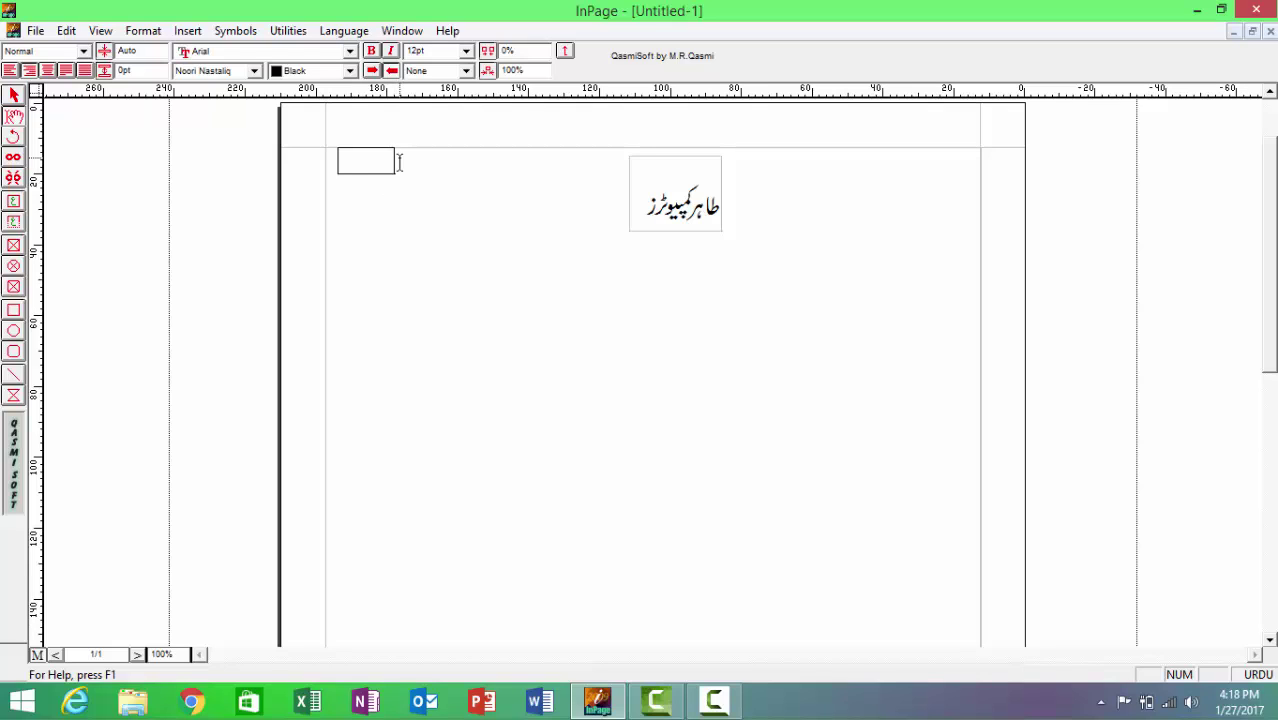
{"action": "left_click", "coordinate": [190, 31]}
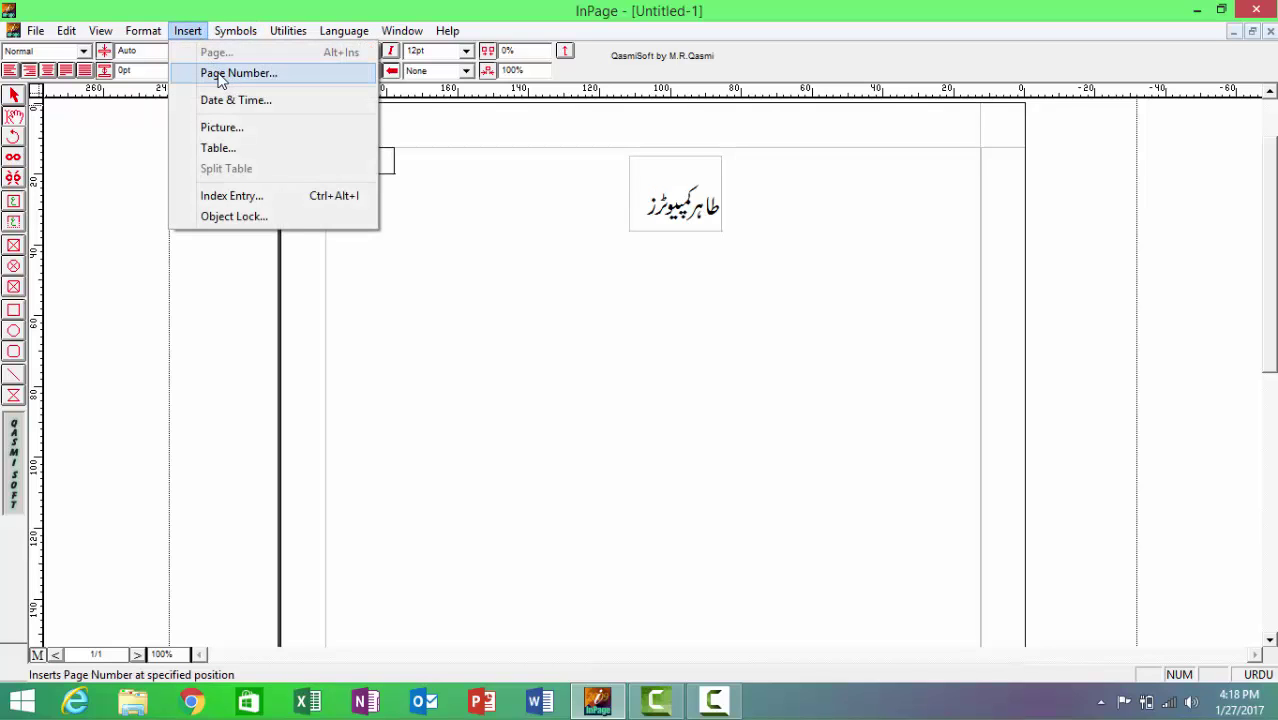
{"action": "left_click", "coordinate": [220, 78]}
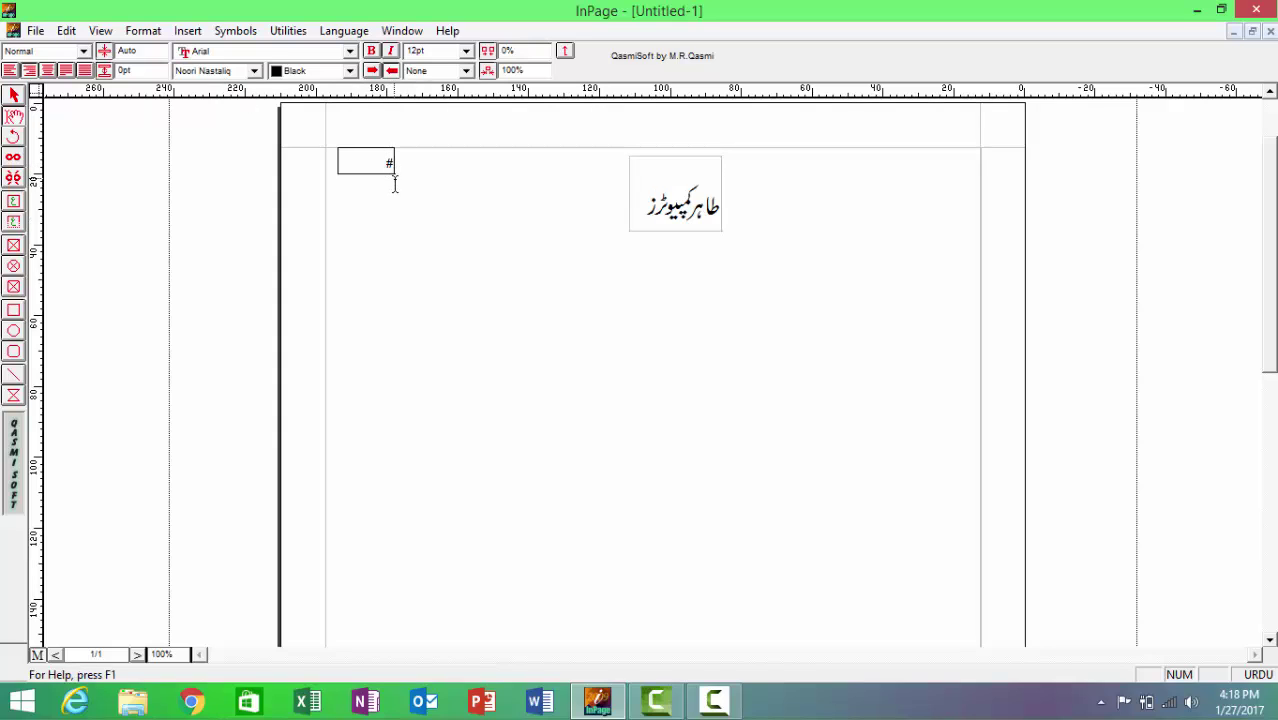
{"action": "left_click", "coordinate": [37, 655]}
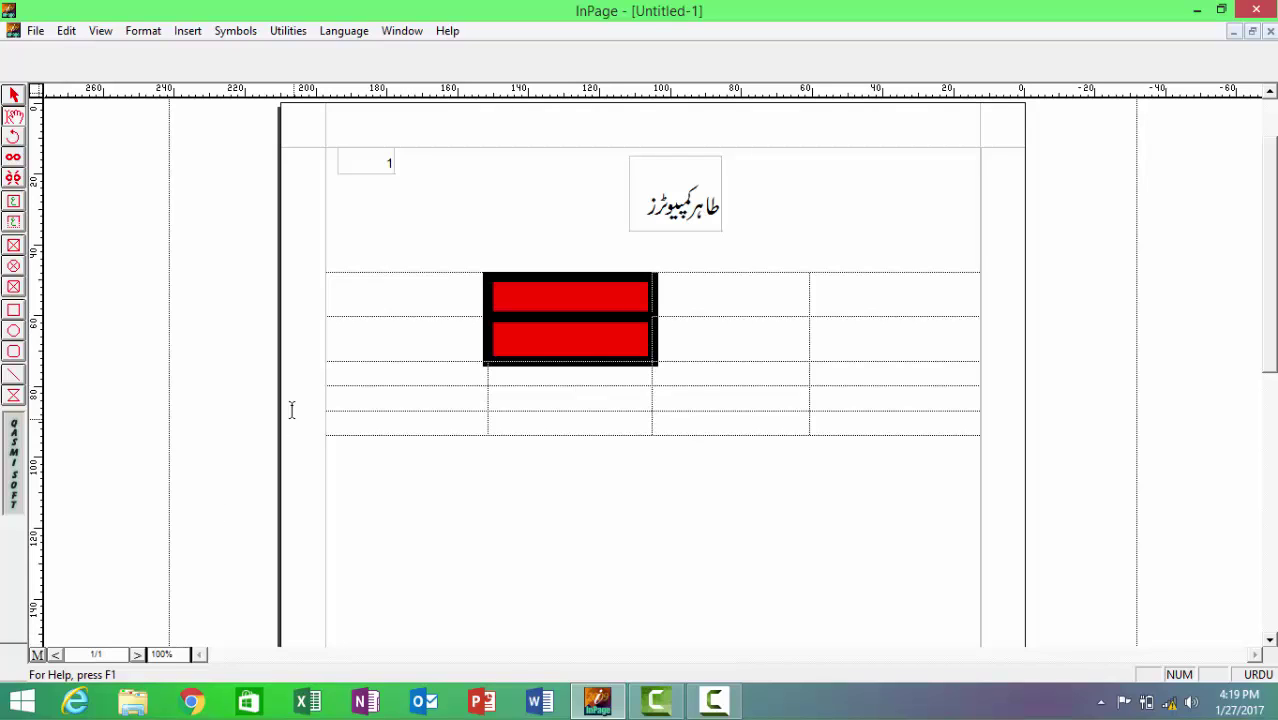
Insert 5 additional pages into the document.
{"action": "left_click", "coordinate": [194, 33]}
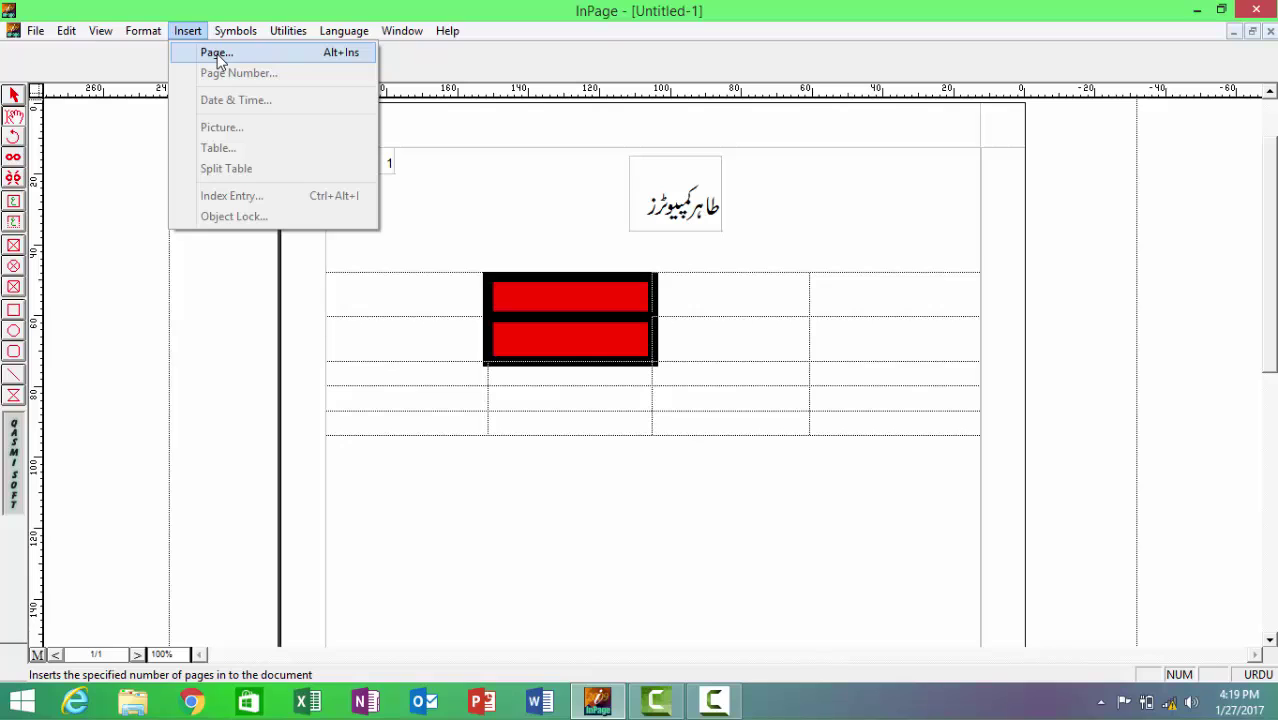
{"action": "left_click", "coordinate": [217, 54]}
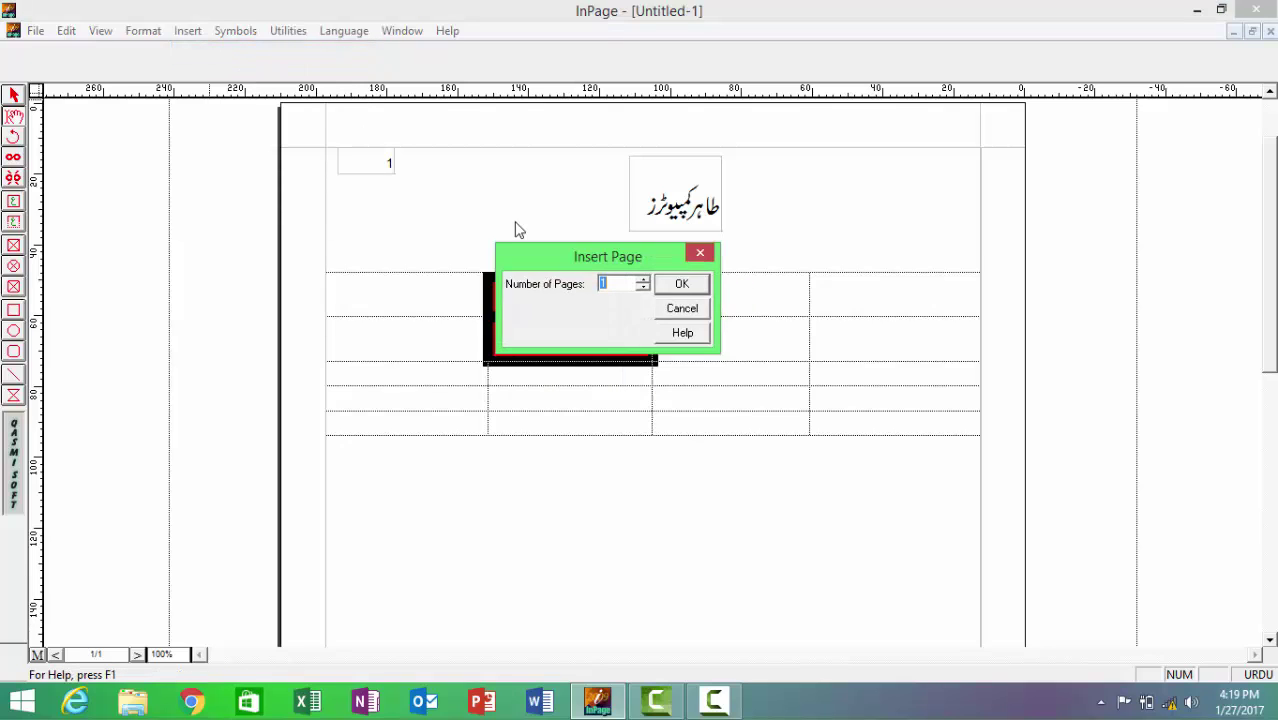
{"action": "left_click", "coordinate": [615, 235]}
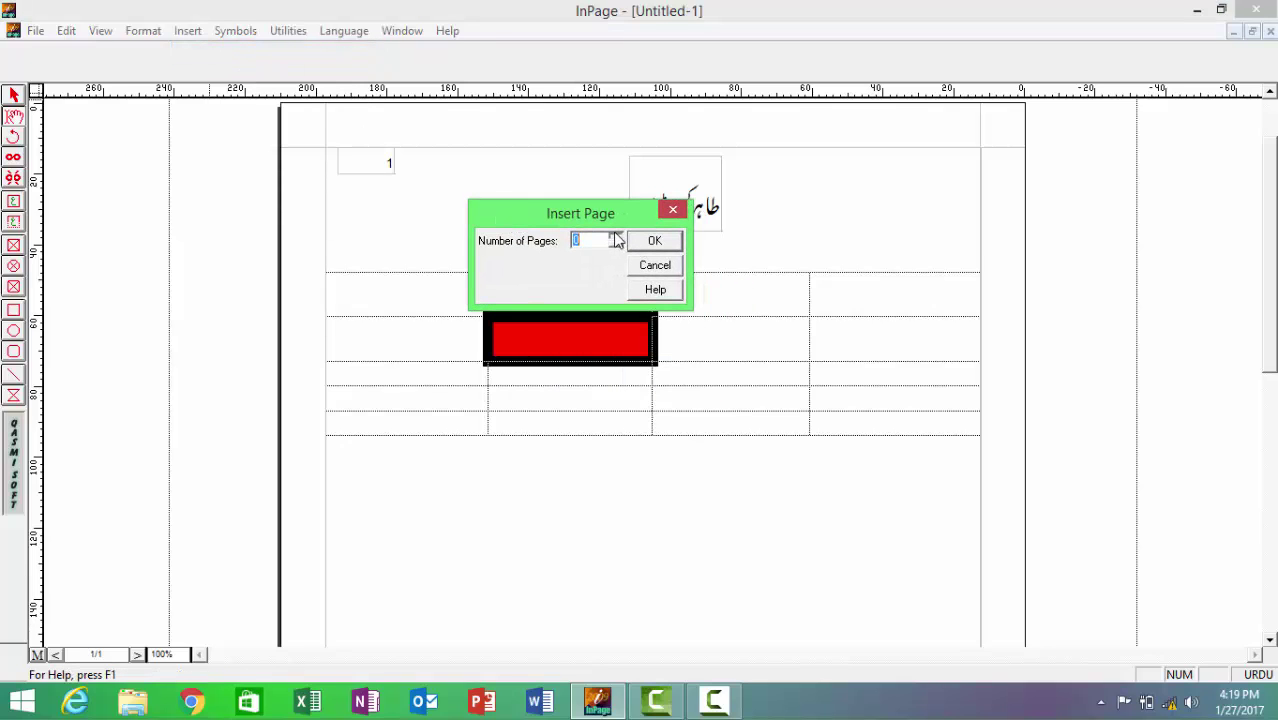
{"action": "left_click", "coordinate": [615, 241]}
{"action": "left_click", "coordinate": [615, 241]}
{"action": "left_click", "coordinate": [616, 243]}
{"action": "left_click", "coordinate": [616, 243]}
{"action": "left_click", "coordinate": [651, 242]}
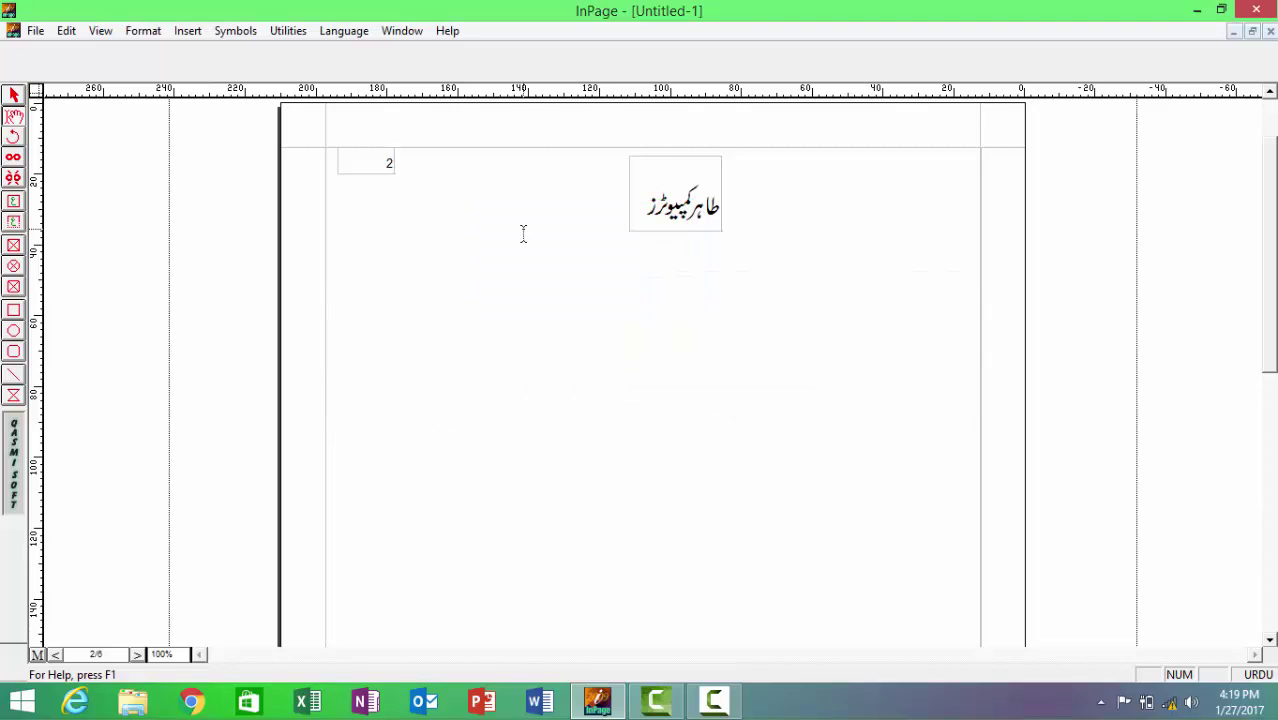